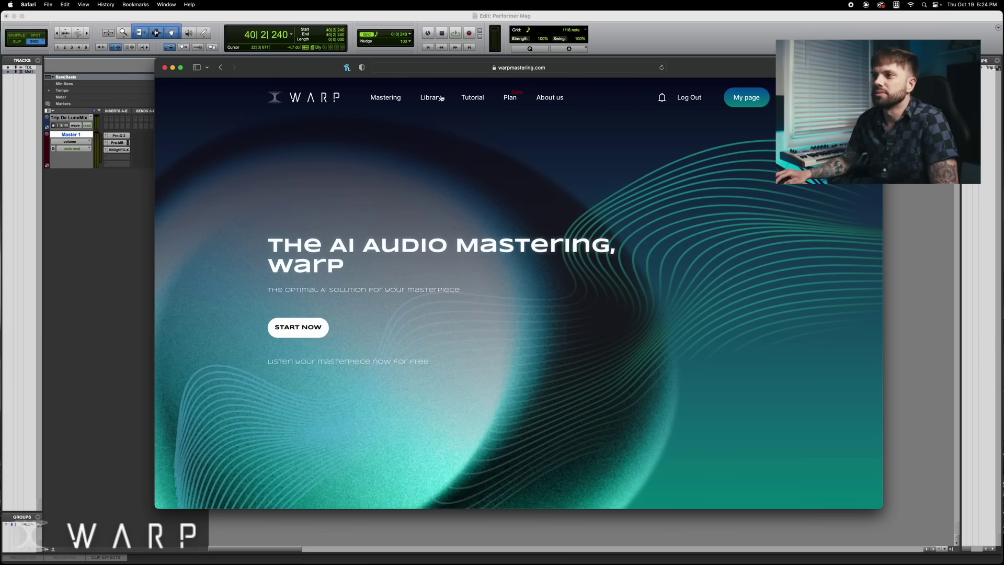
# Step: Look through the Tutorial lessons and Plan pricing, then return to the Mastering page
pyautogui.click(433, 97)
pyautogui.click(475, 97)
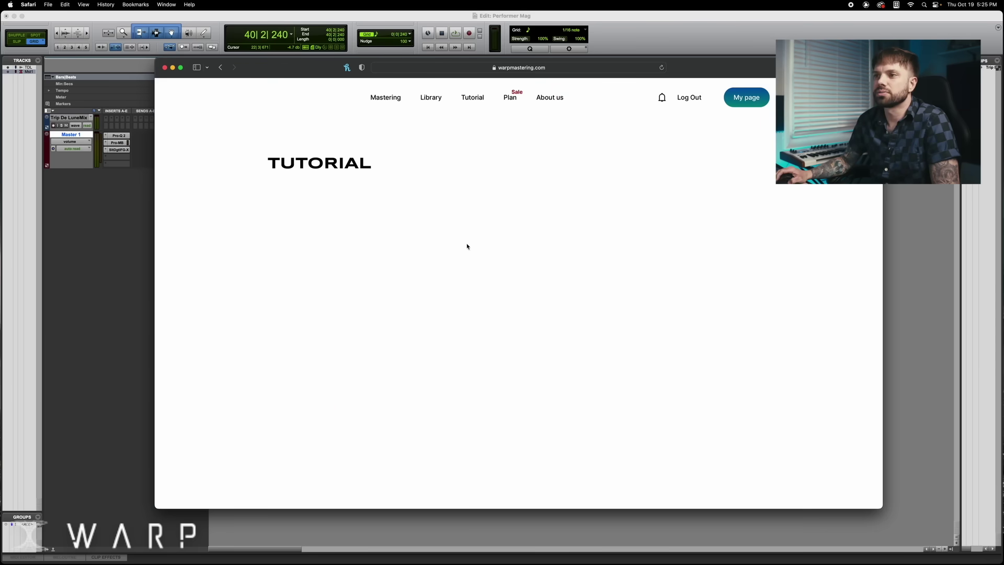
pyautogui.scroll(-1, 513, 311)
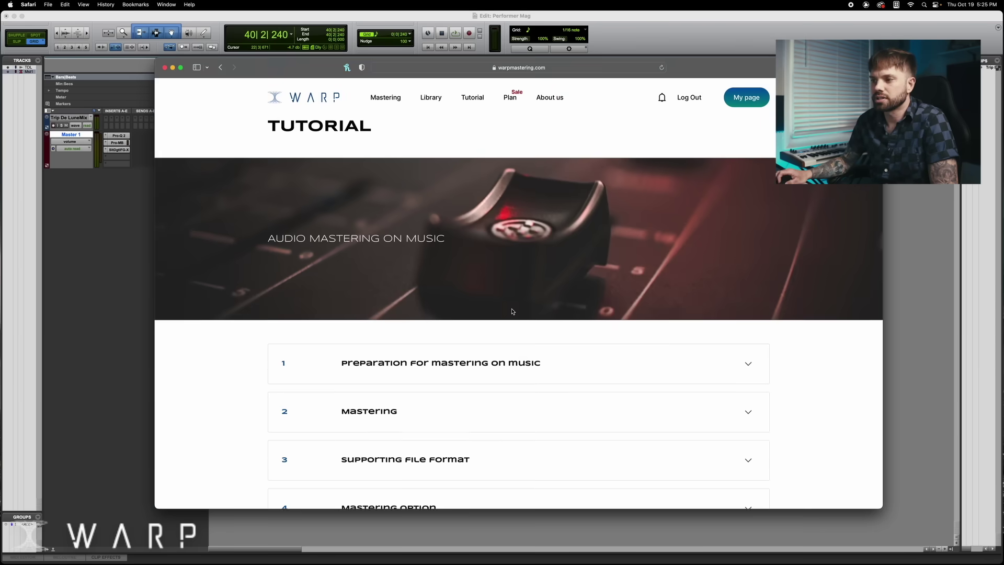
pyautogui.scroll(-1, 512, 312)
pyautogui.scroll(-3, 512, 312)
pyautogui.scroll(-1, 512, 312)
pyautogui.scroll(-5, 512, 311)
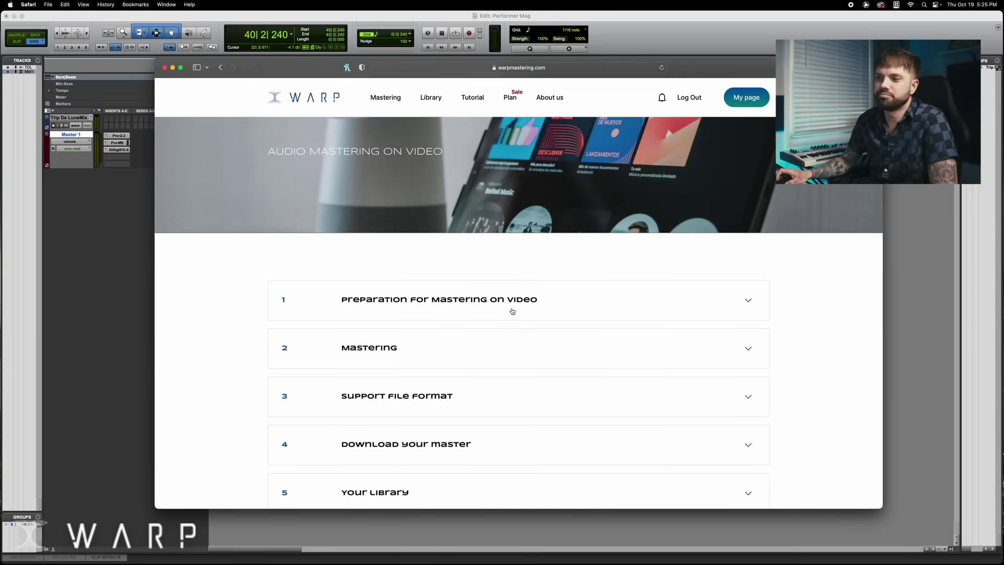
pyautogui.scroll(-2, 511, 309)
pyautogui.scroll(-3, 510, 309)
pyautogui.click(489, 100)
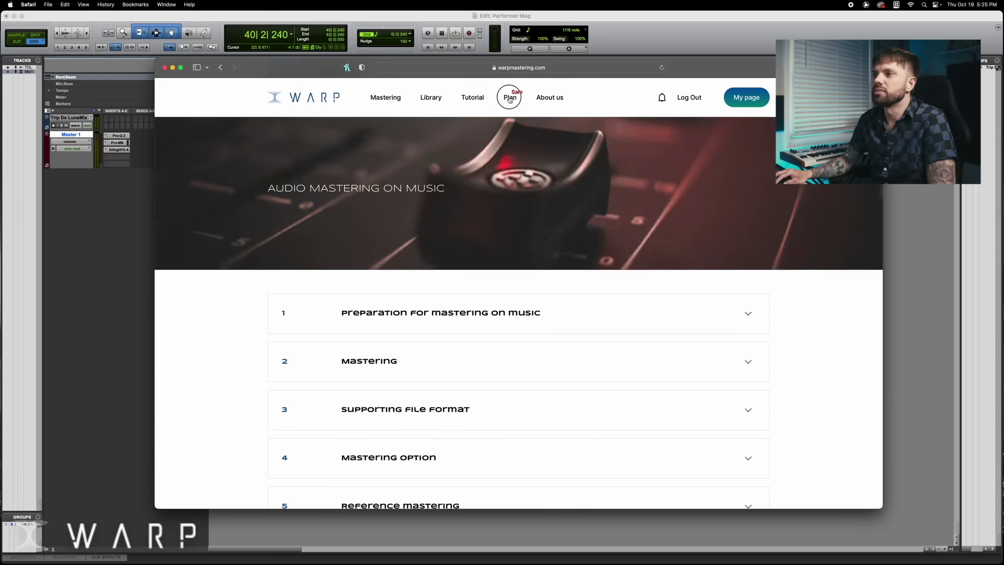
pyautogui.click(510, 98)
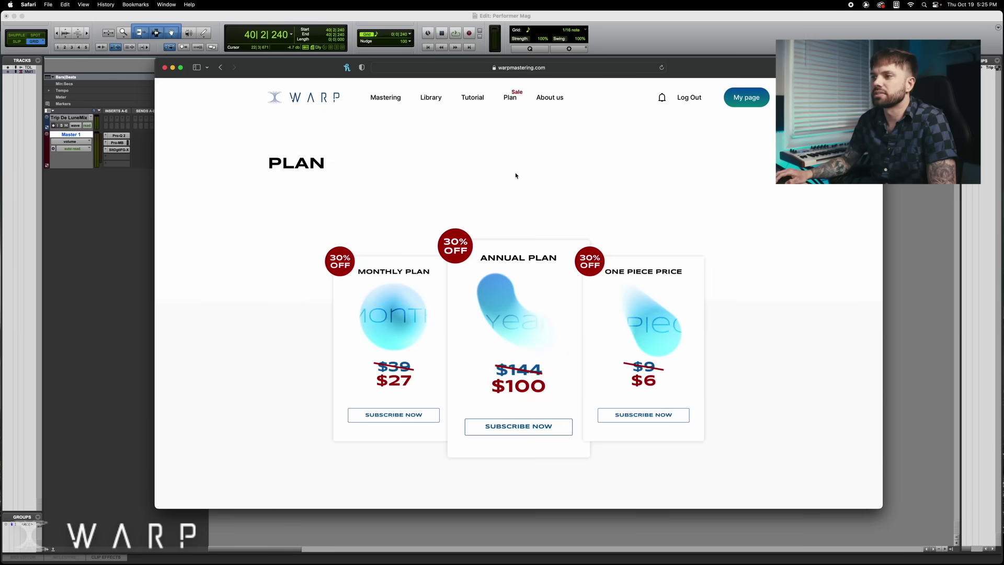
pyautogui.scroll(-2, 303, 186)
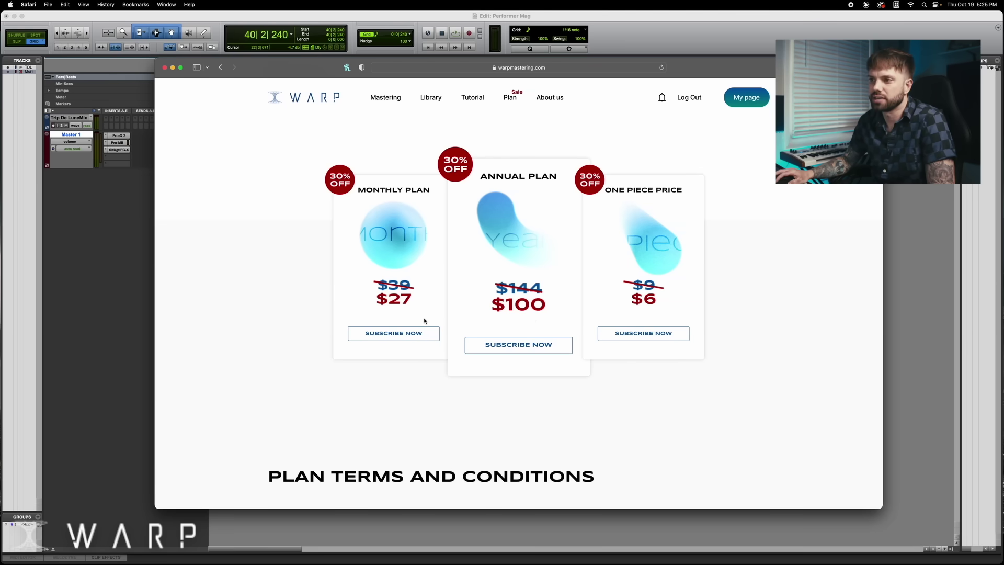
pyautogui.scroll(-2, 288, 300)
pyautogui.scroll(-2, 288, 301)
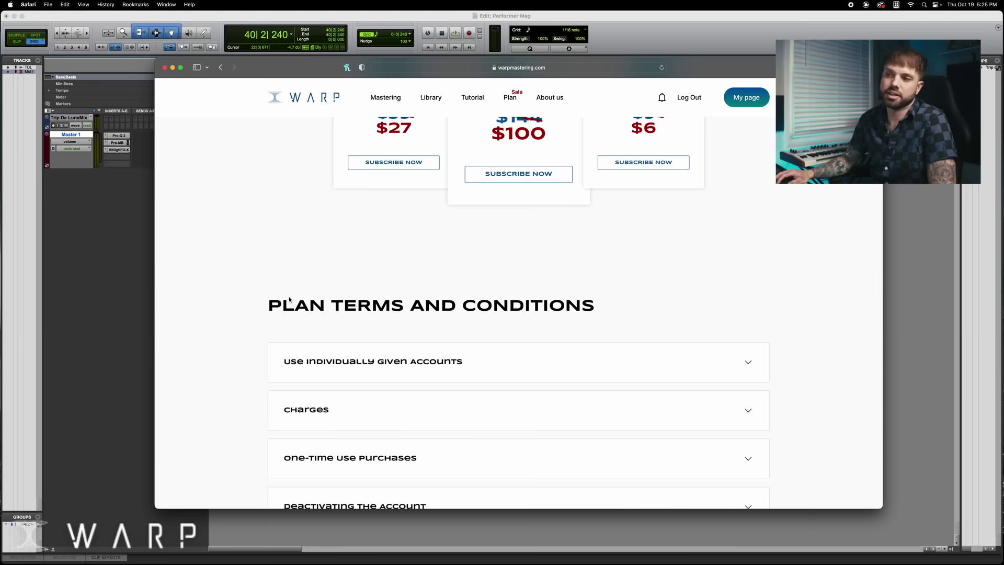
pyautogui.scroll(-2, 288, 301)
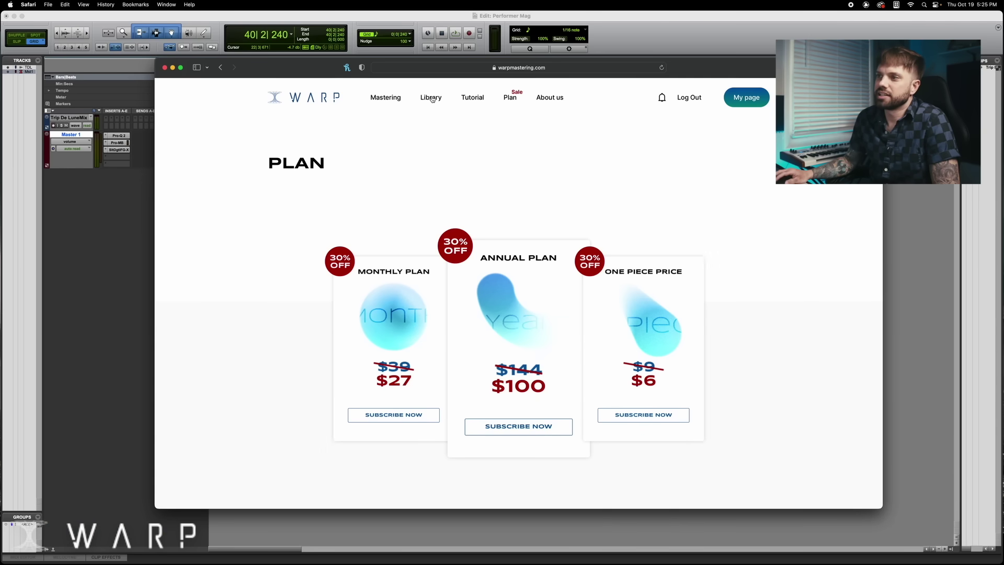
pyautogui.click(385, 97)
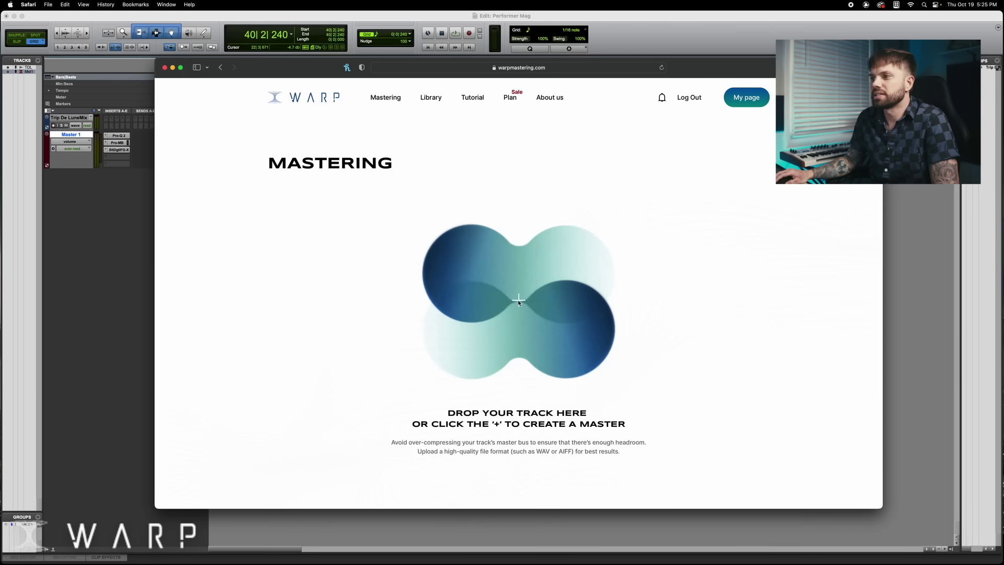
# Step: Upload the Trip De Lune mix file to start its AI mastering
pyautogui.click(518, 299)
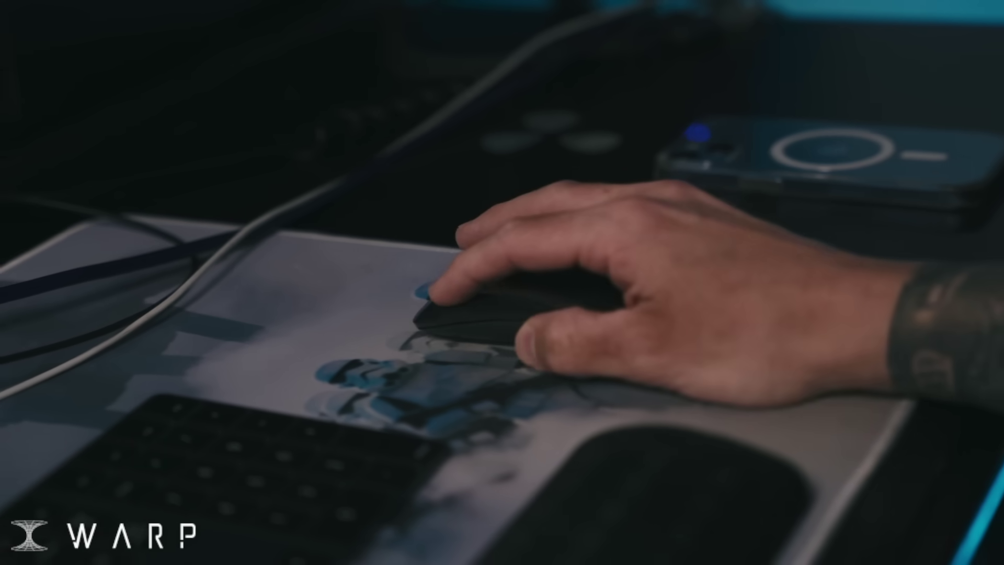
pyautogui.click(796, 445)
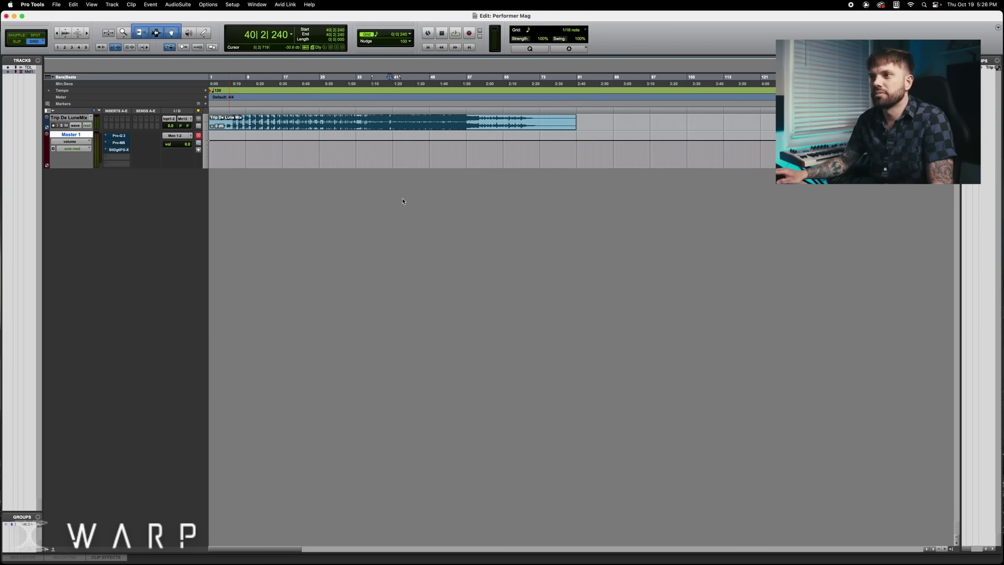
# Step: Play the Trip De LuneMix session and take Master 1's Pro-Q 2 out of bypass
pyautogui.press('space')
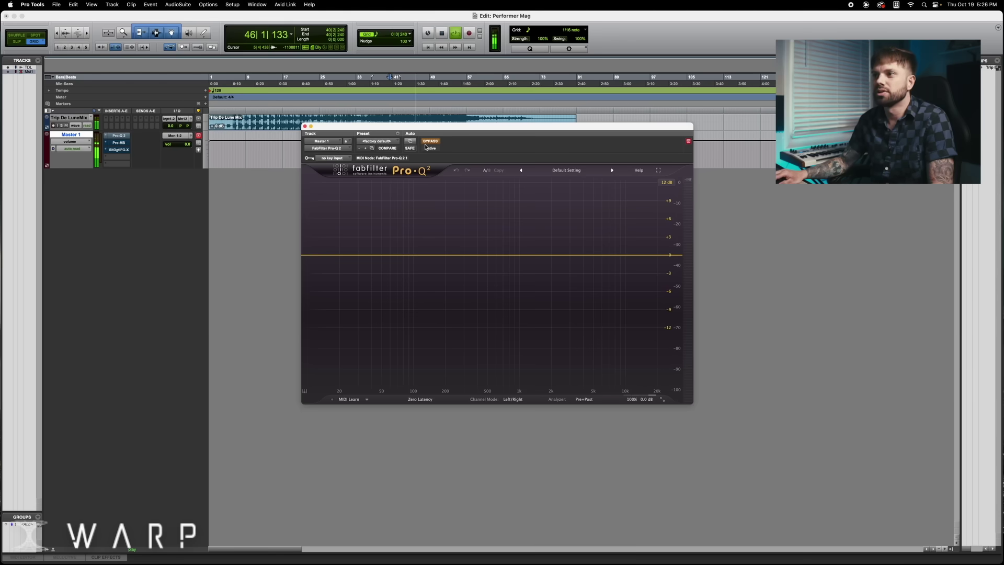
pyautogui.click(430, 141)
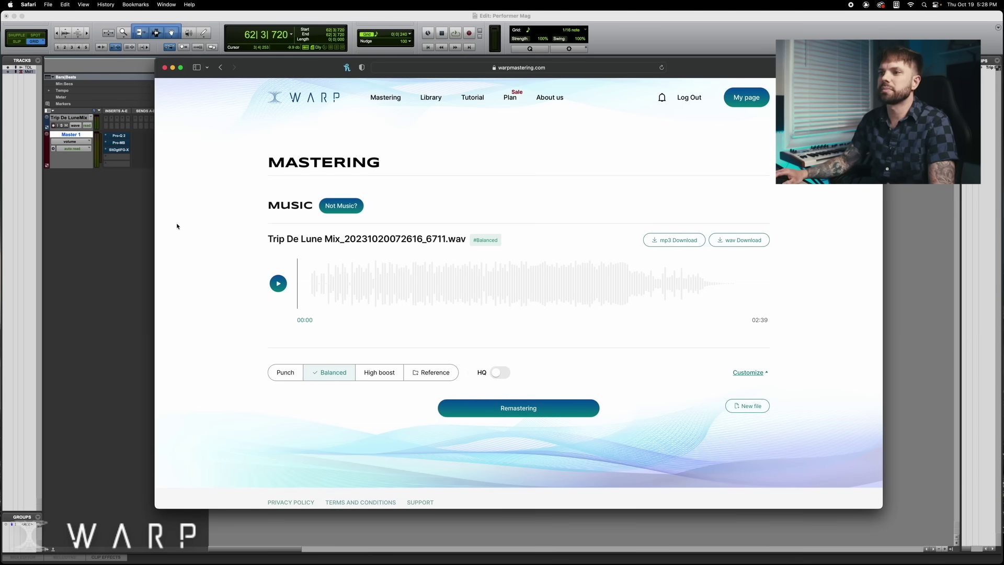
pyautogui.scroll(-2, 245, 182)
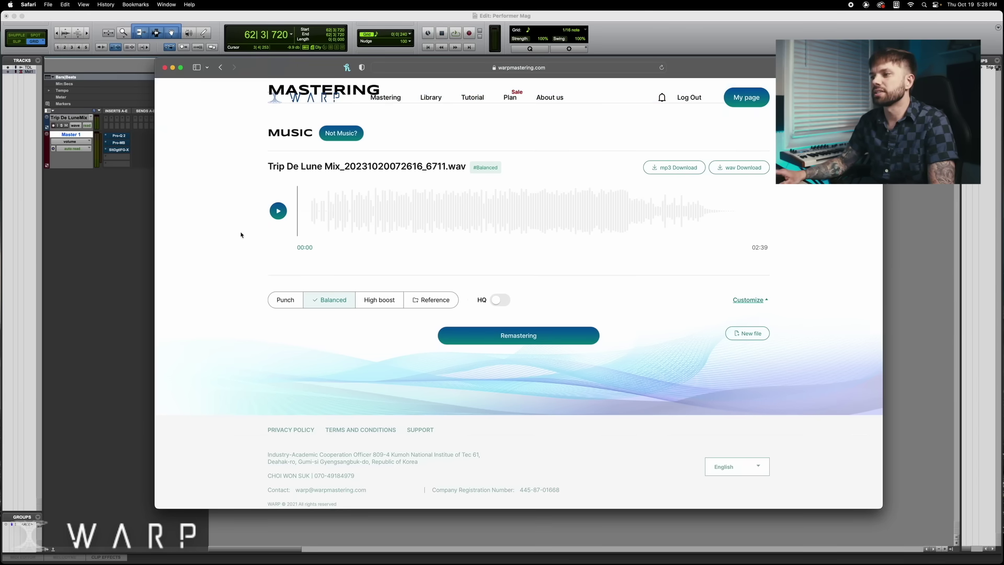
pyautogui.scroll(-1, 240, 236)
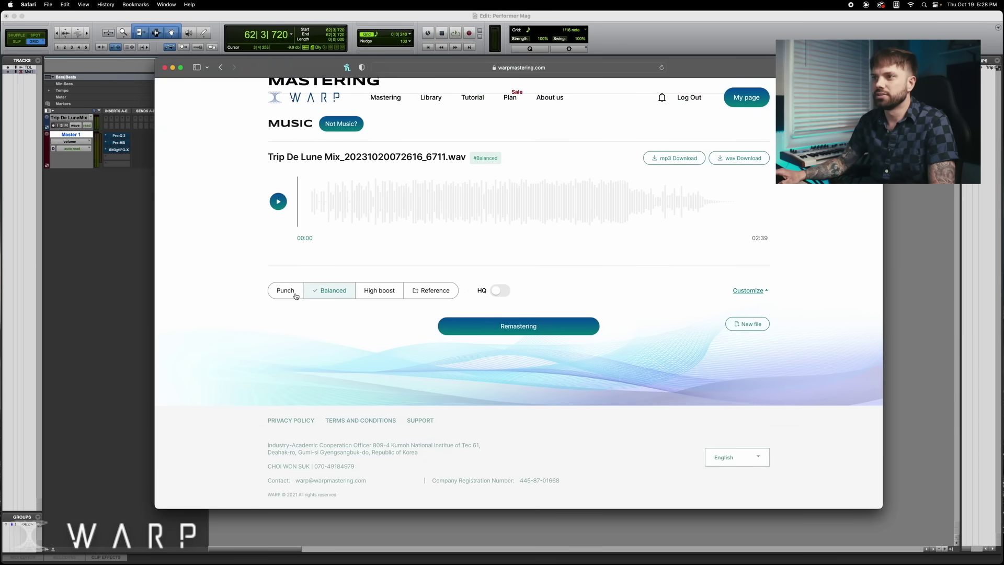
pyautogui.scroll(2, 296, 295)
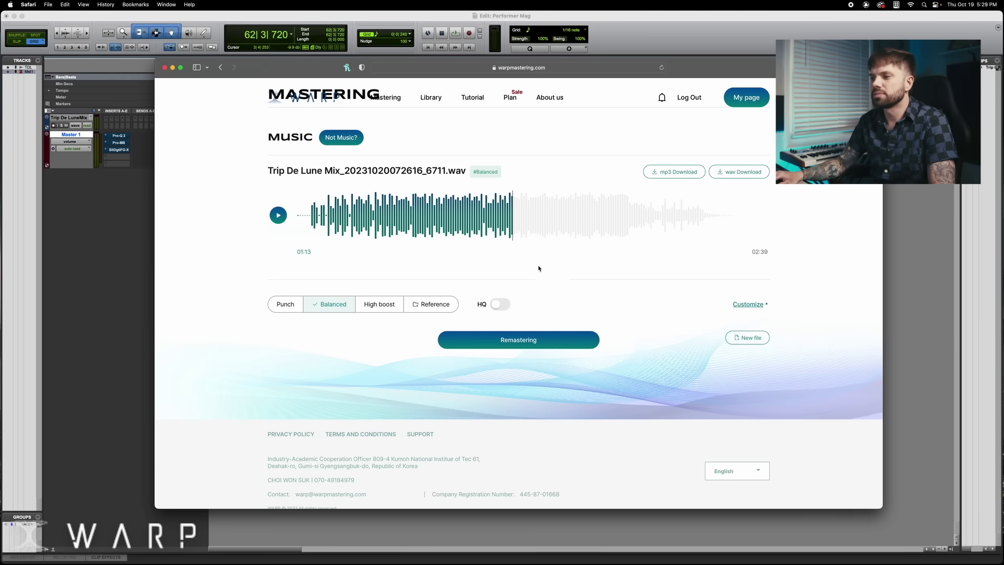
pyautogui.scroll(-1, 545, 272)
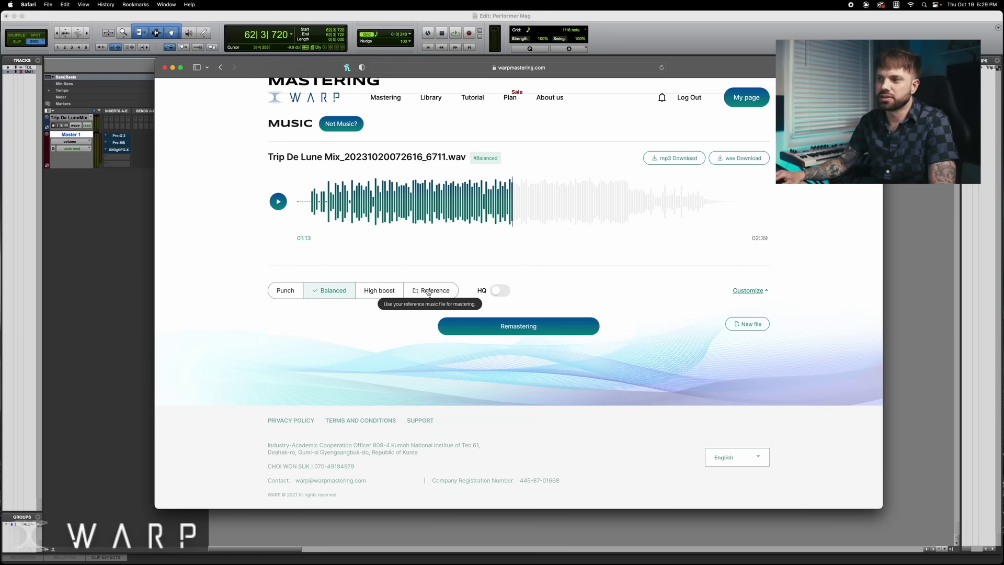
# Step: Bring up the Reference track upload option for the Balanced master
pyautogui.click(427, 290)
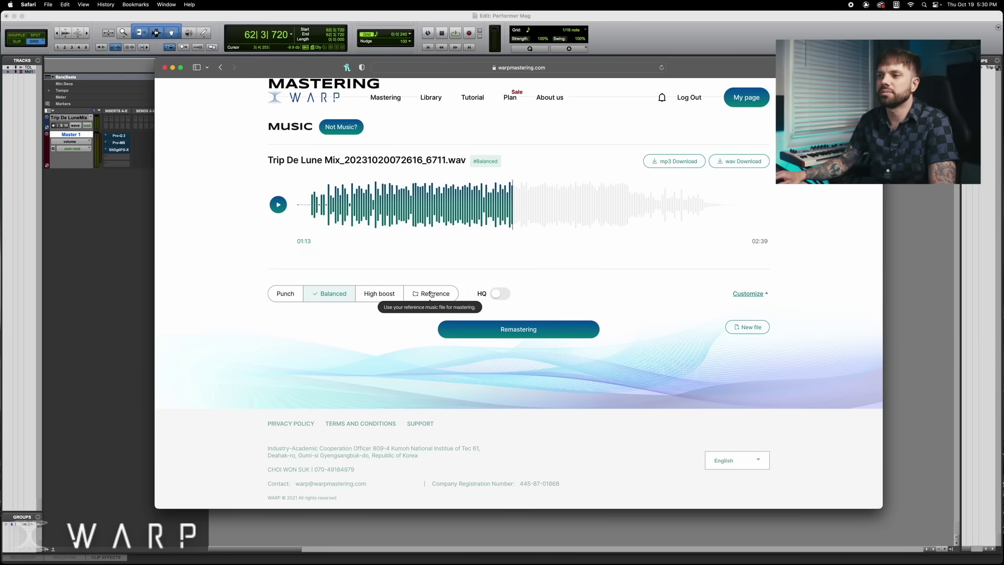
pyautogui.scroll(1, 427, 291)
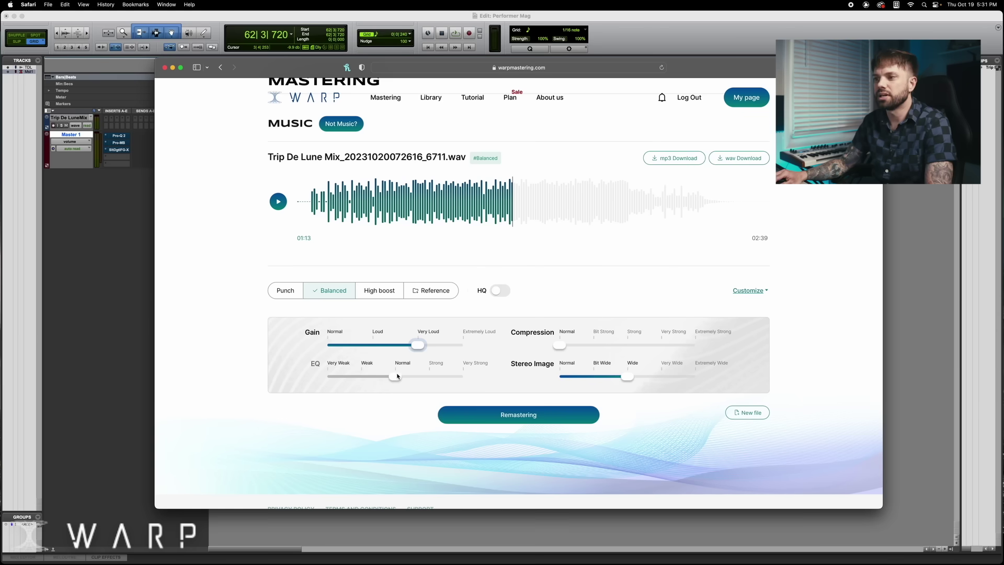
# Step: Expand the Customize sliders and drag Stereo Image wider, to Normal
pyautogui.click(556, 346)
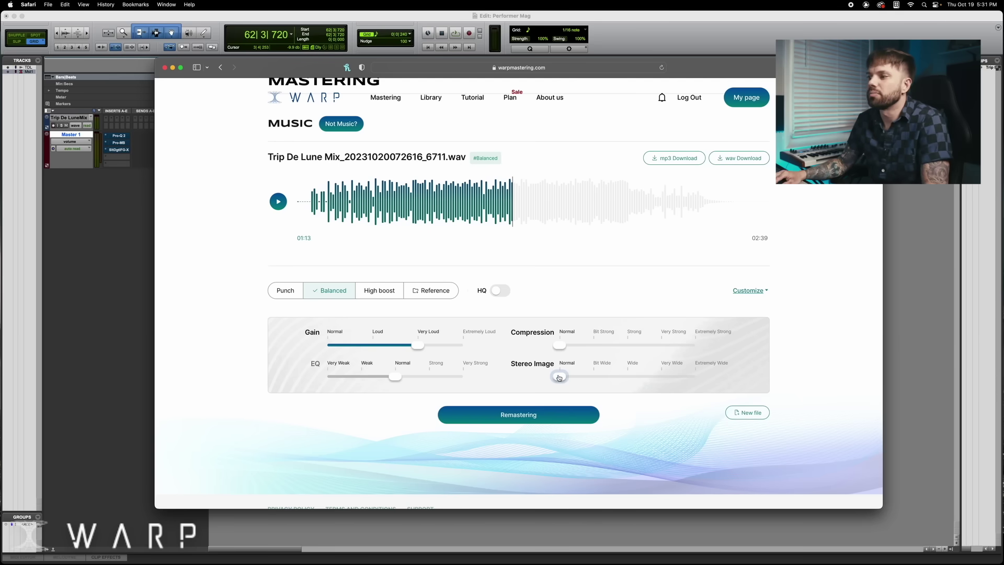
pyautogui.moveTo(559, 377); pyautogui.dragTo(637, 381)
# Step: Play the third Library entry, the older Balanced master, from about 01:05
pyautogui.click(431, 98)
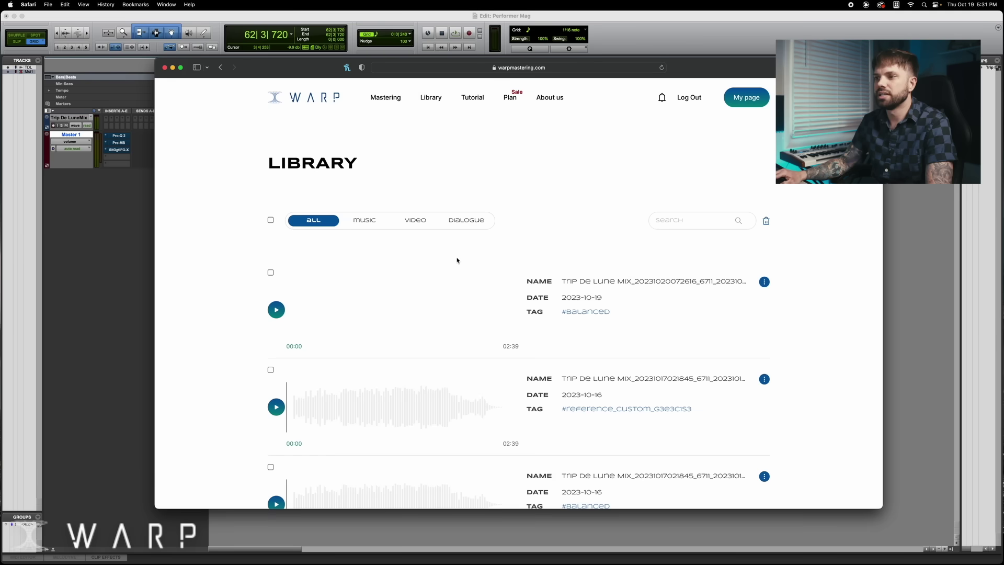
pyautogui.scroll(-1, 469, 265)
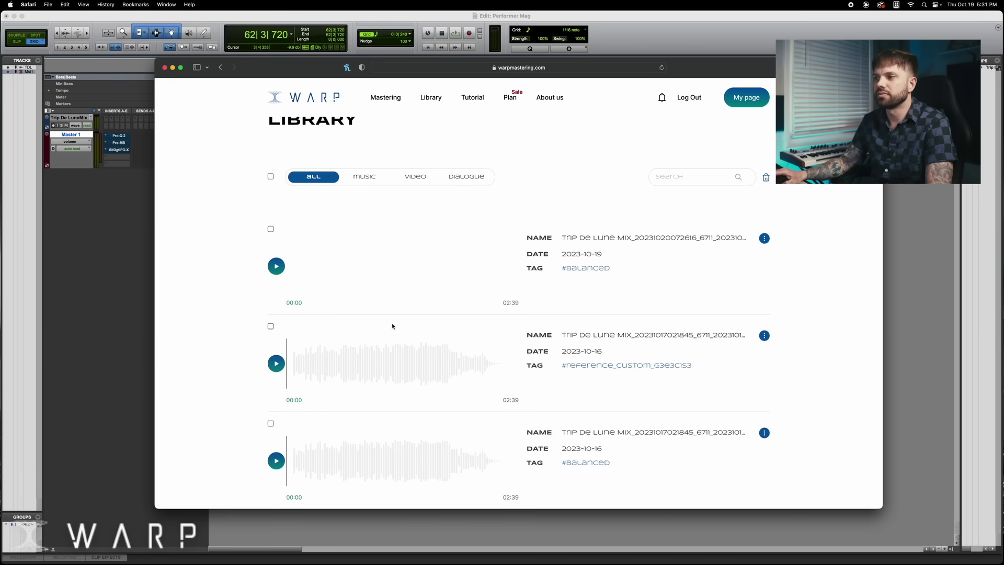
pyautogui.click(276, 460)
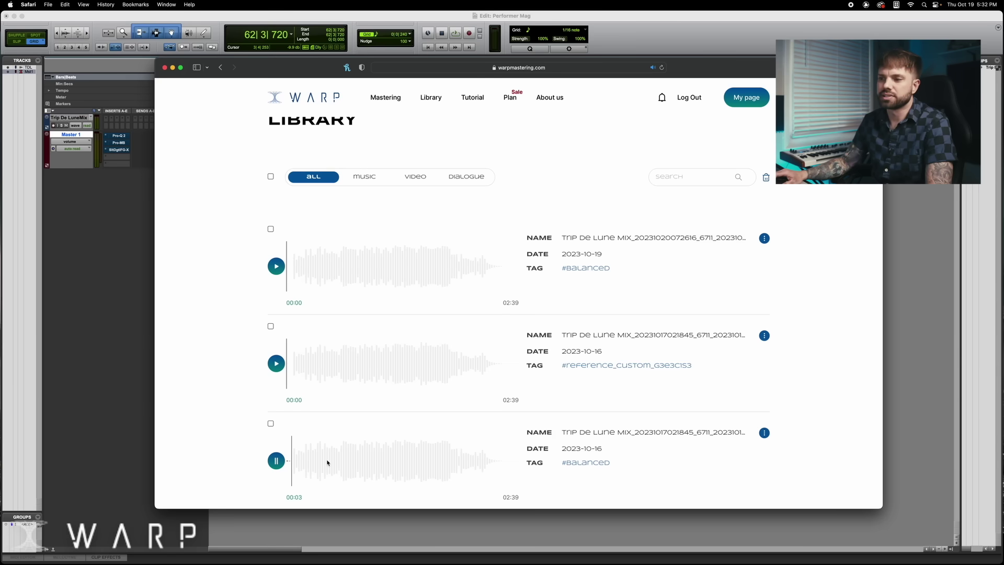
pyautogui.click(380, 458)
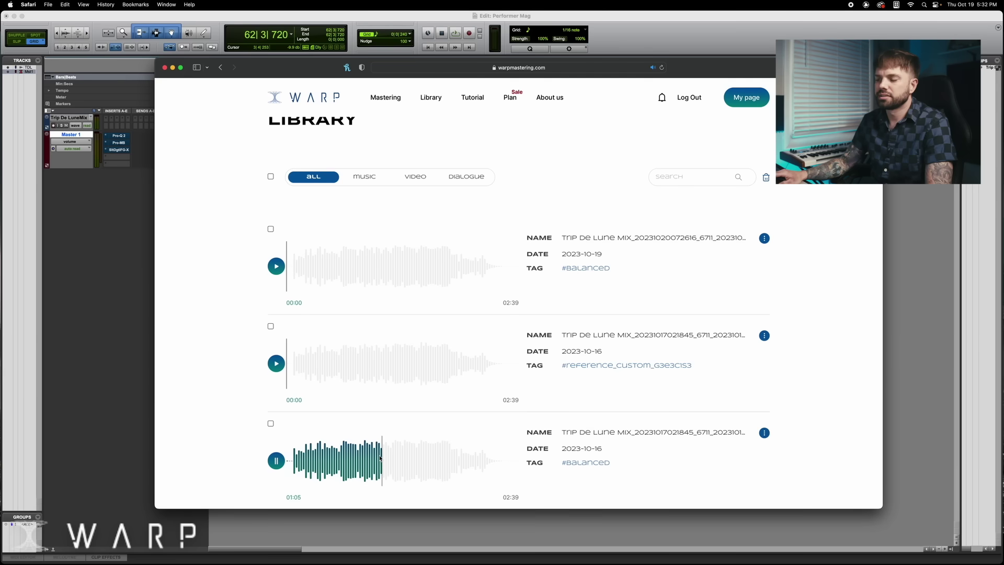